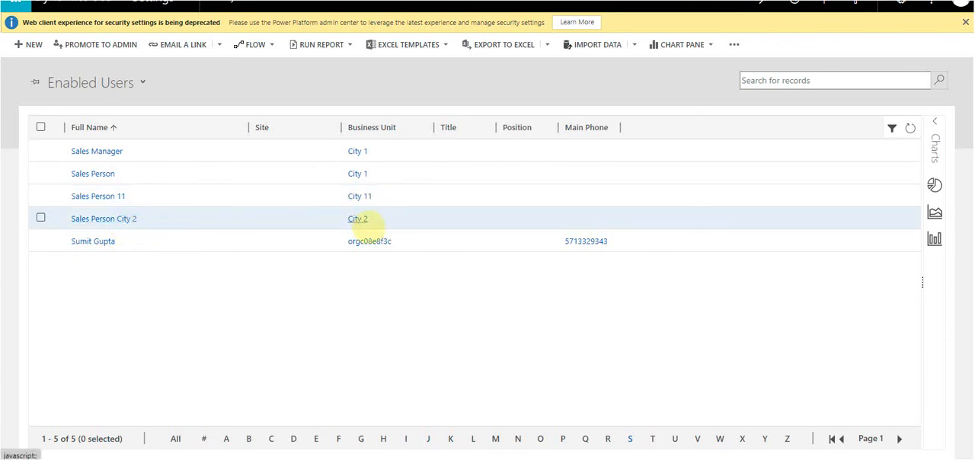
Step: Try to assign Sales Person City 2 as the manager of the user Sales Person 11
click(40, 195)
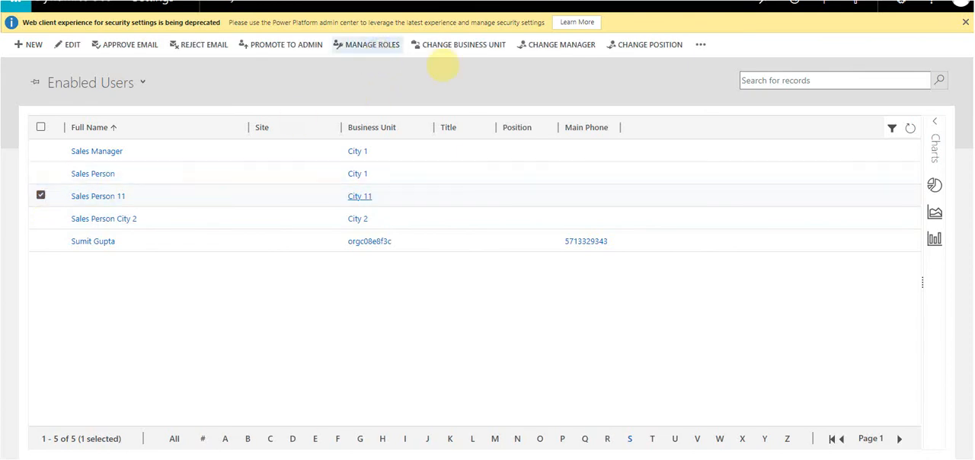
click(545, 43)
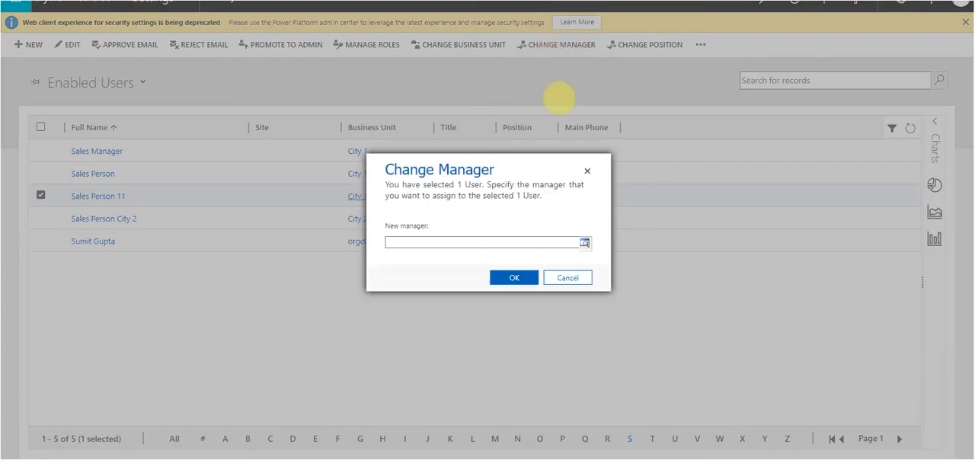
text(Sales Person city)
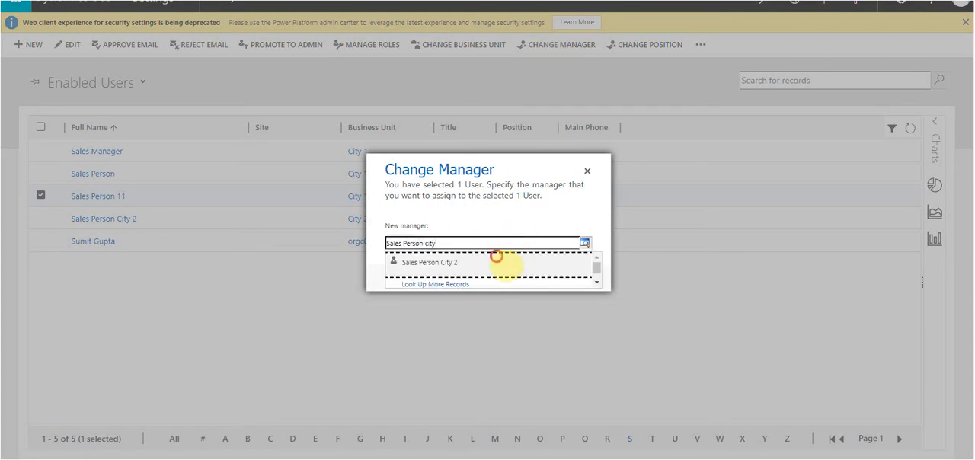
click(498, 256)
click(514, 277)
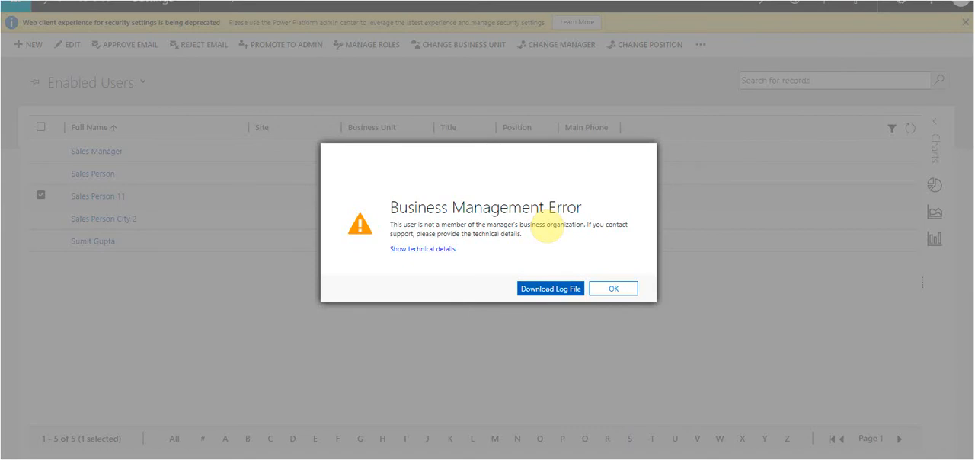
click(620, 289)
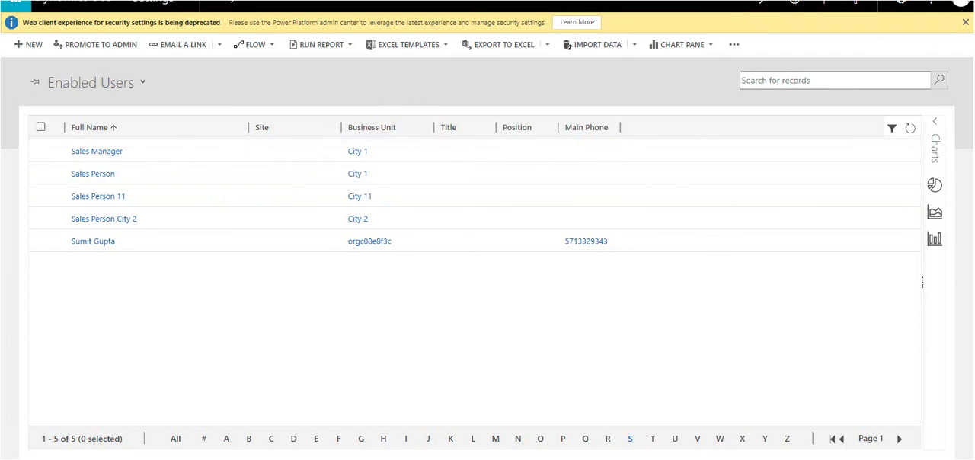
Step: Select the user Sales Person 11, and check the All Accounts list in Sales Hub and the Business Units list
click(41, 195)
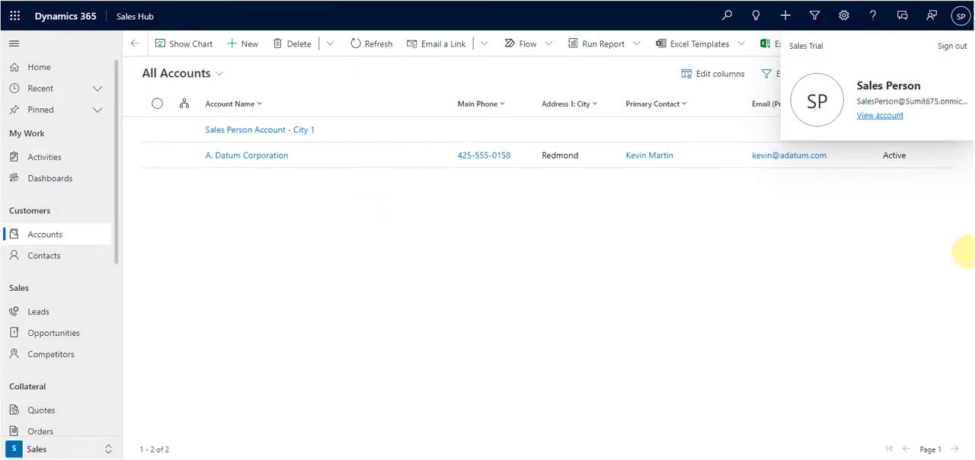
click(869, 261)
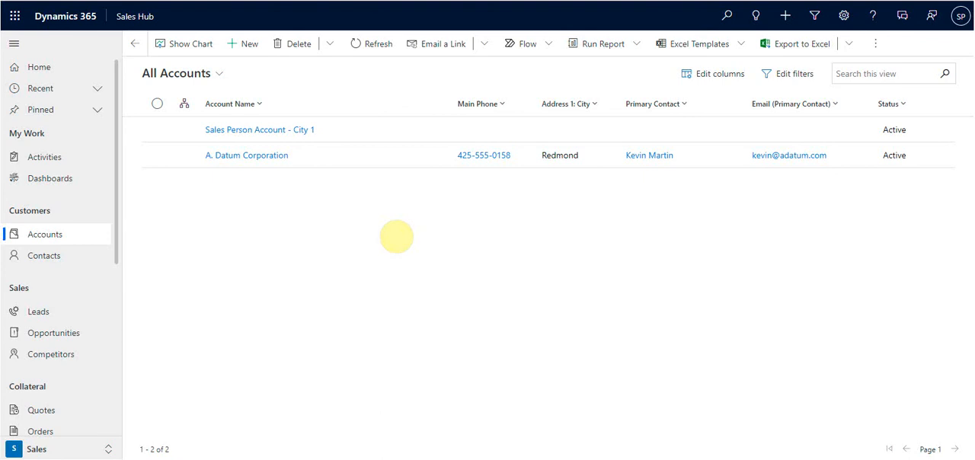
key(alt+Tab)
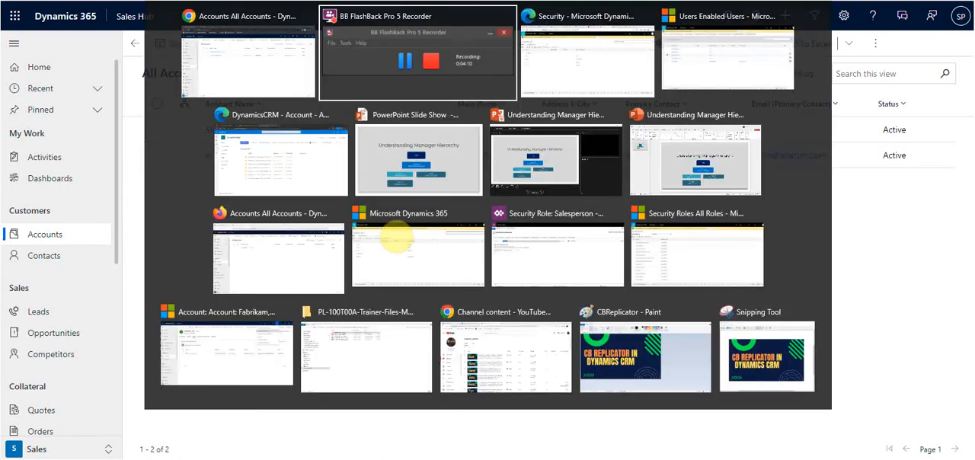
click(397, 235)
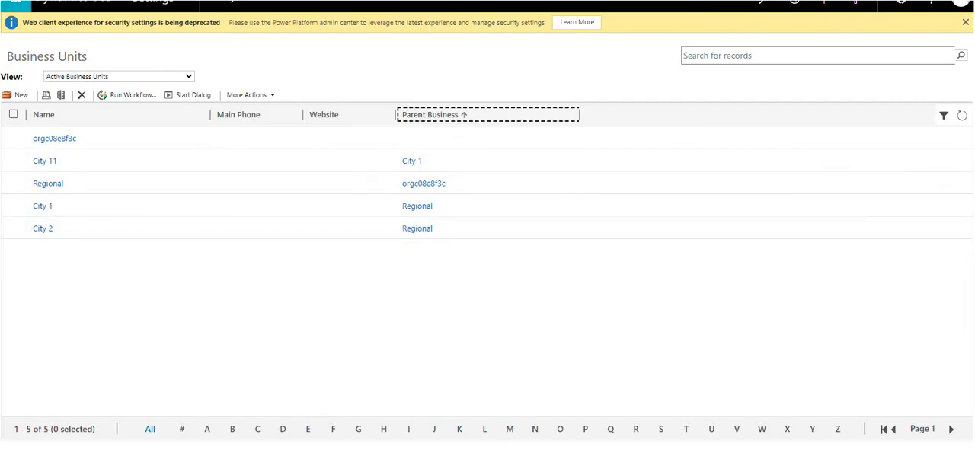
key(alt+Tab)
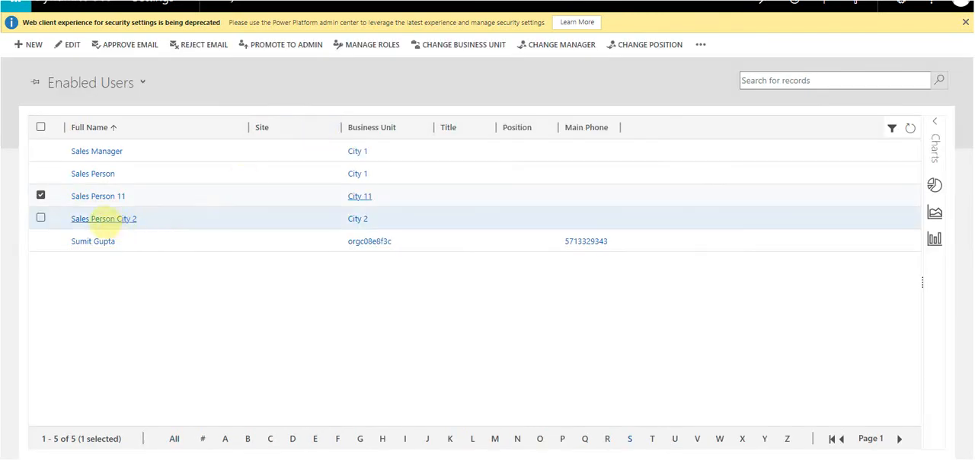
Step: Assign Sales Person as the new manager of the user Sales Person 11
click(399, 47)
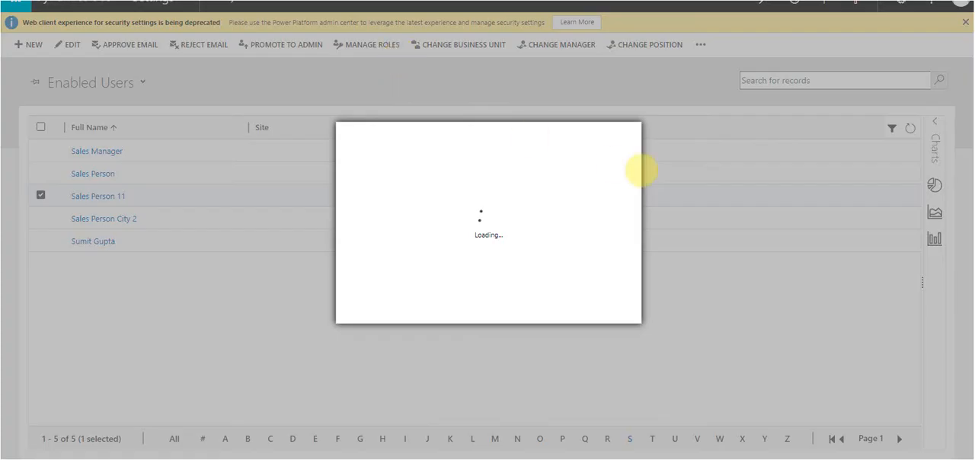
click(617, 140)
click(556, 44)
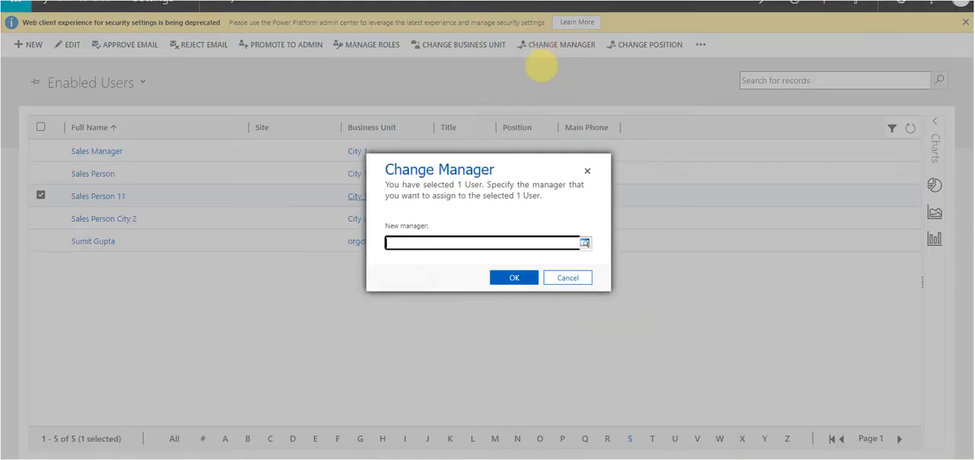
click(434, 244)
text(Sale)
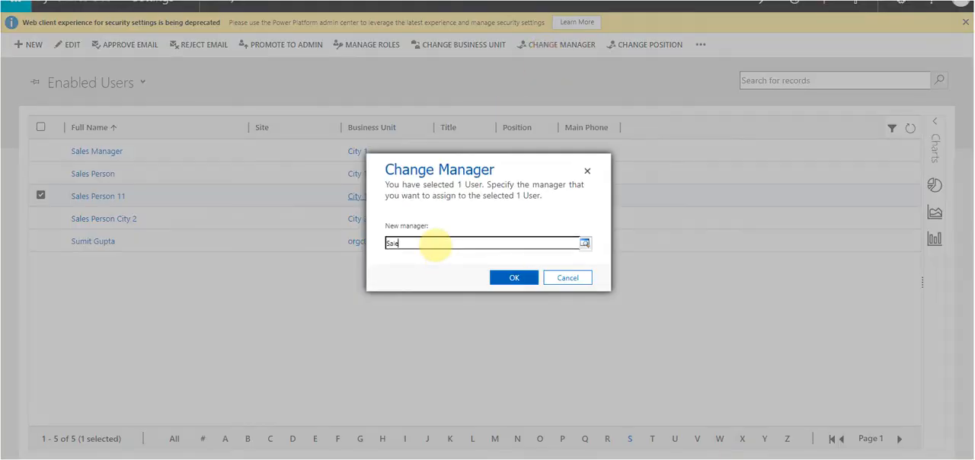
text(s Person)
click(461, 166)
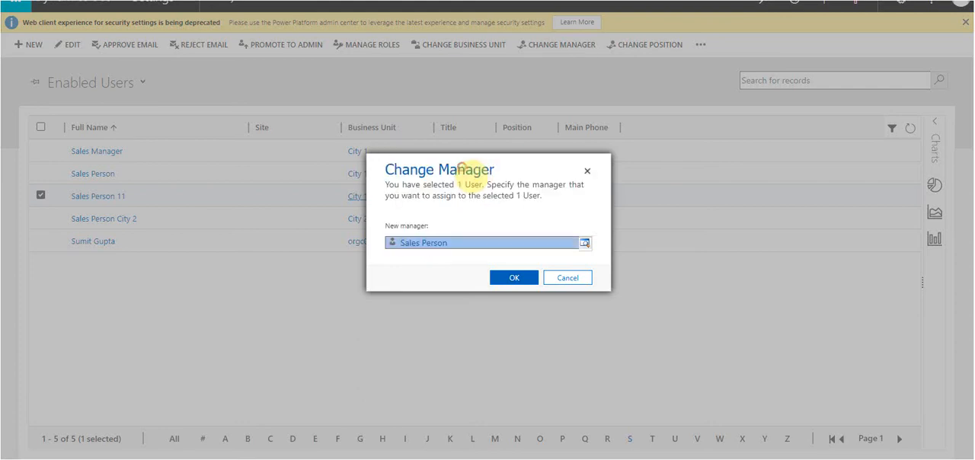
click(524, 275)
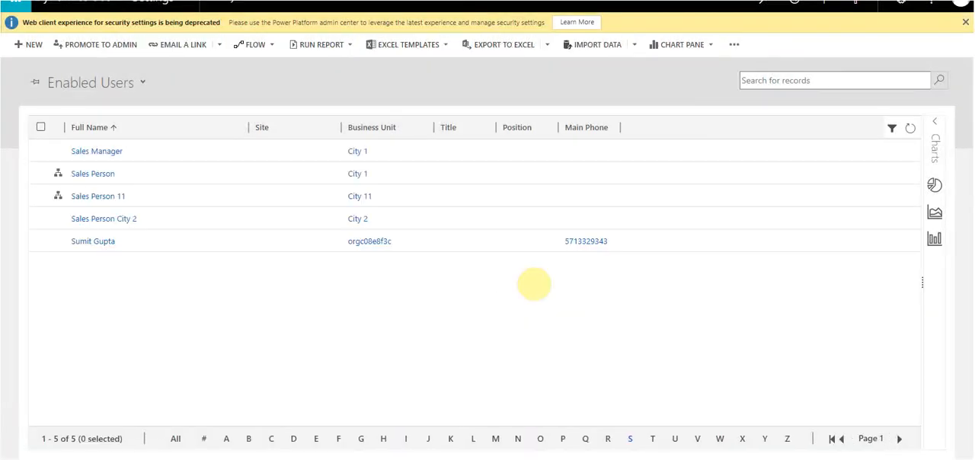
Step: Switch to Sales Hub and refresh the All Accounts list
key(alt+Tab)
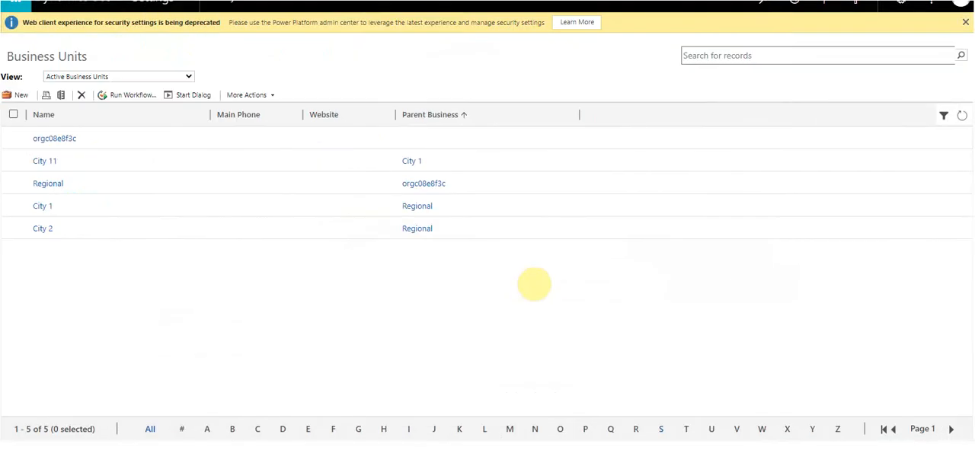
key(alt+Tab)
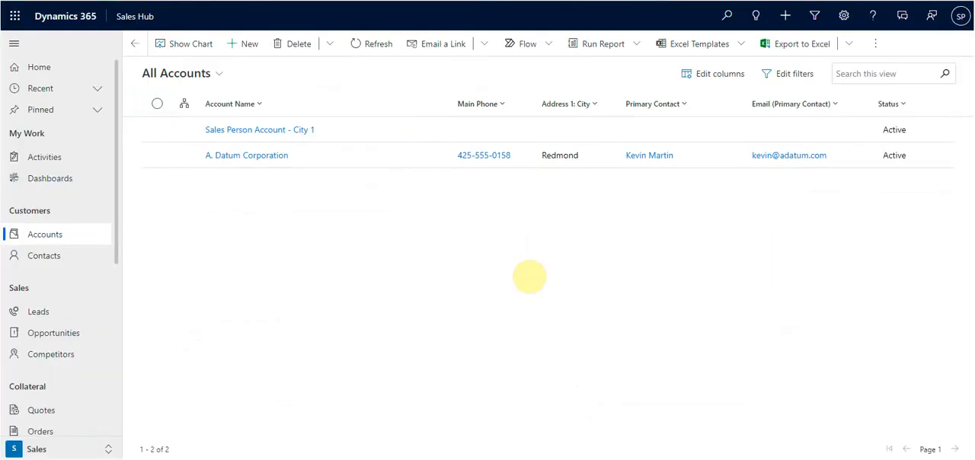
click(367, 53)
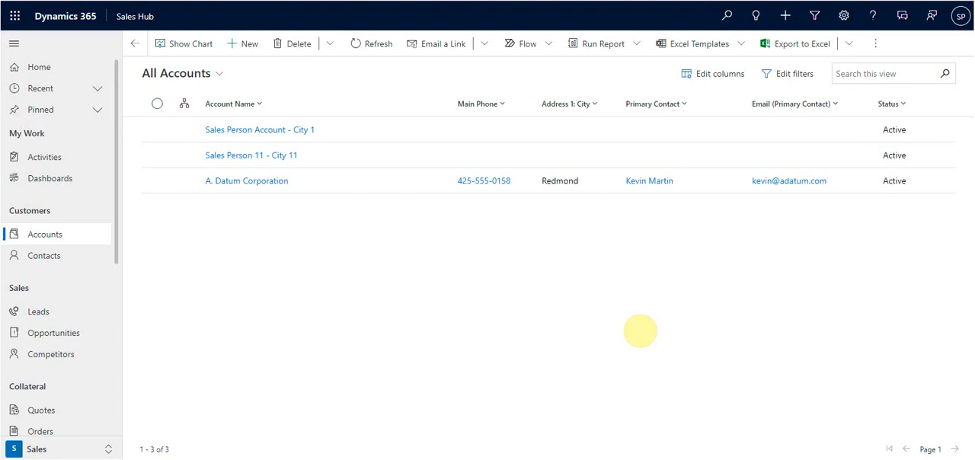
Step: Switch to the PowerPoint presentation Understanding Manager Hierarchy and show its slide full screen
key(alt+Tab)
key(Tab)
key(Tab)
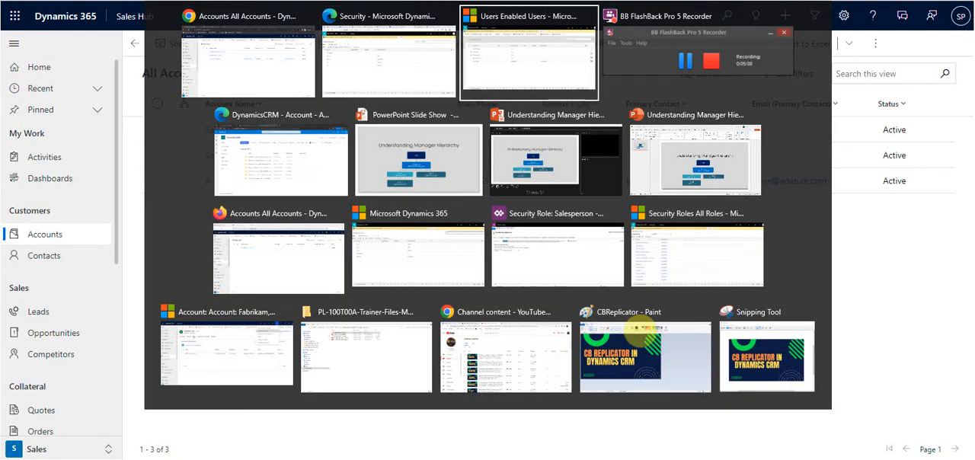
key(Tab)
key(Tab)
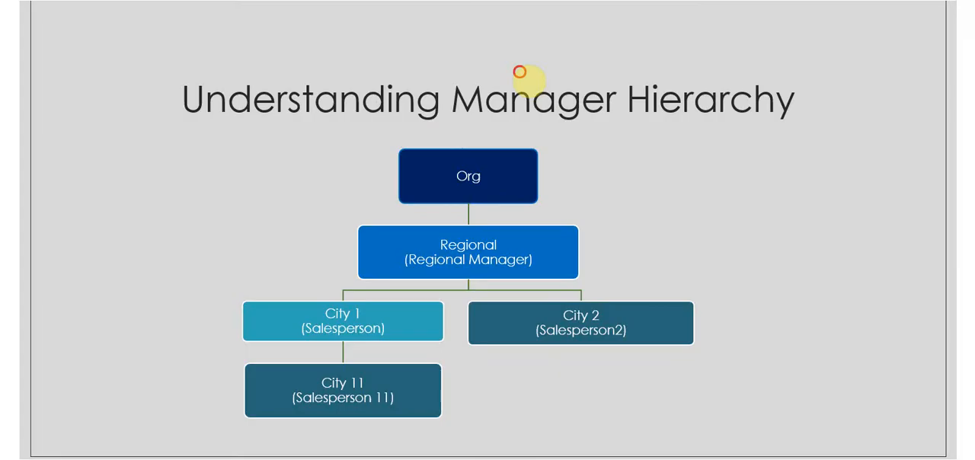
click(520, 71)
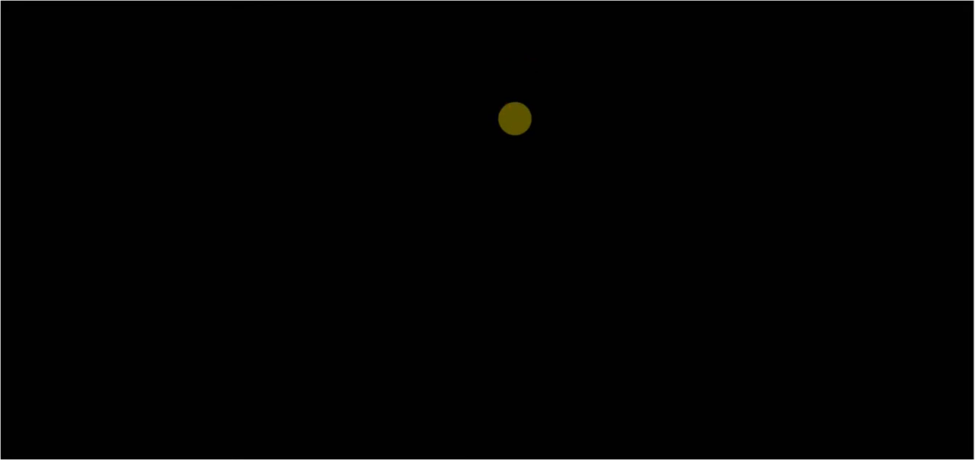
Step: Open the Salesperson security role in the Security Roles list and examine its Core Records privileges for the Account table
key(alt+Tab)
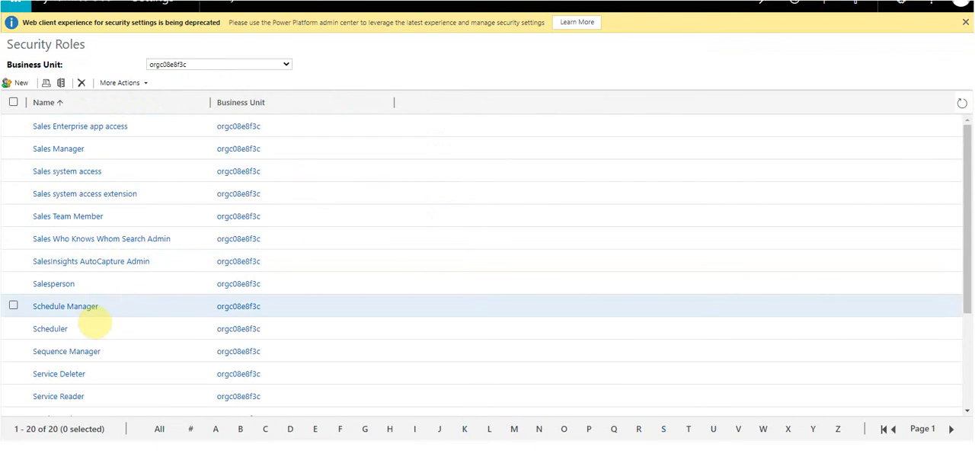
scroll(61, 372, down, 2)
scroll(61, 392, down, 1)
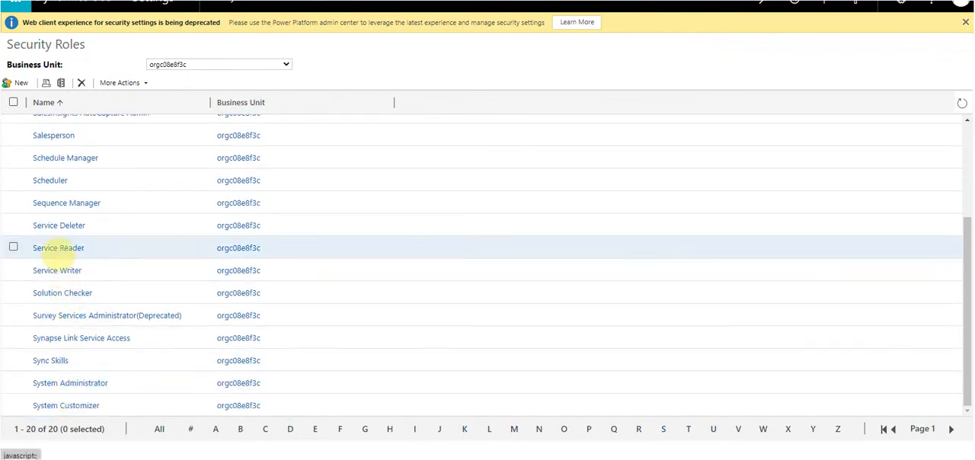
scroll(63, 190, up, 2)
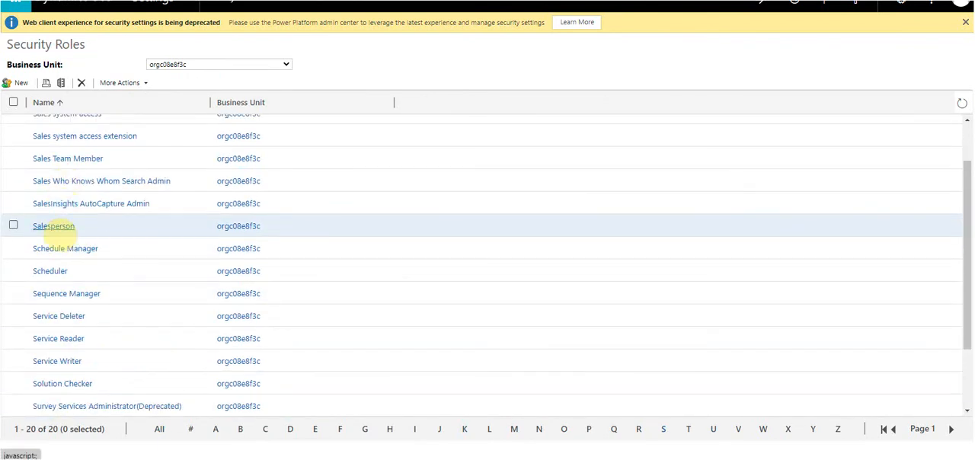
click(53, 226)
click(107, 89)
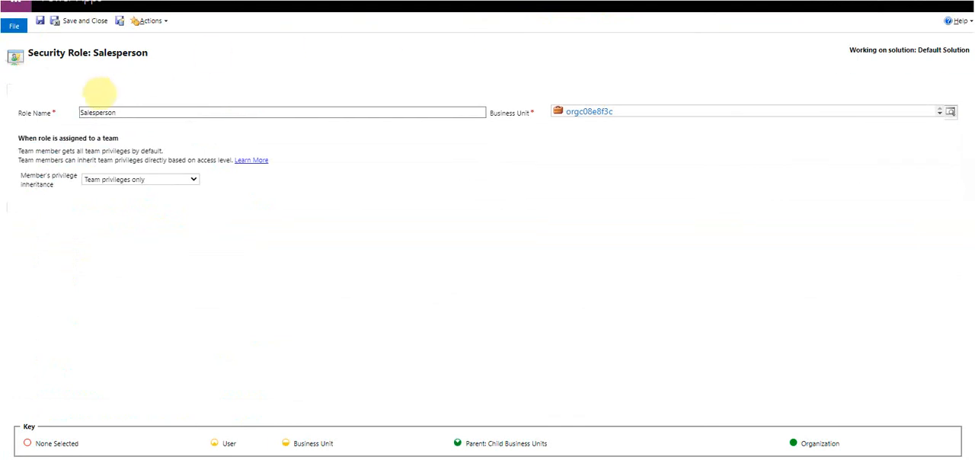
click(66, 90)
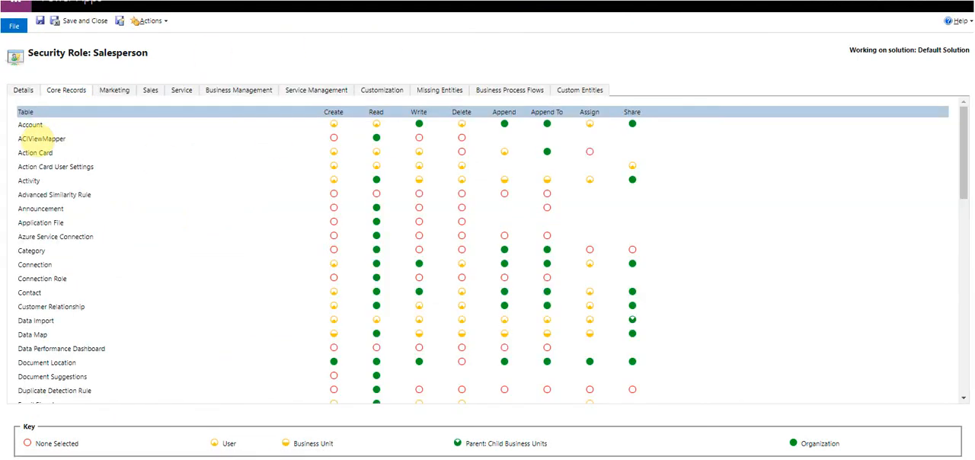
drag(93, 53, 147, 51)
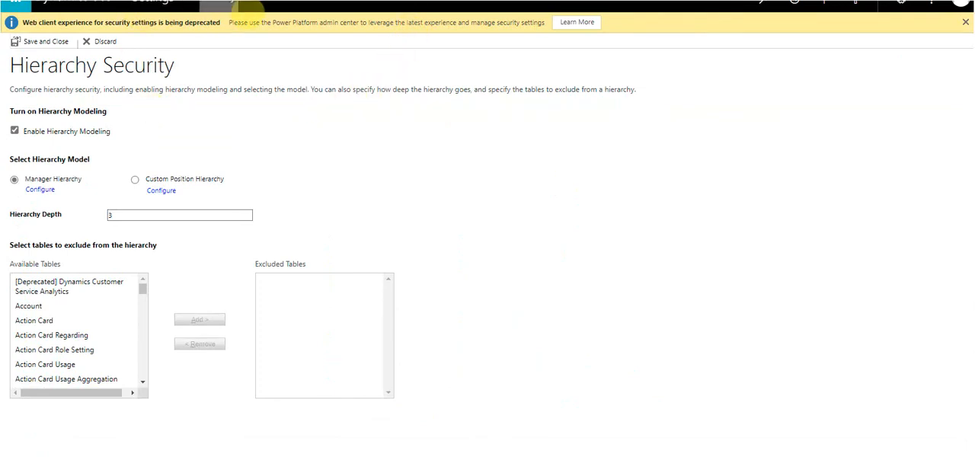
Step: Return to the Security area and reopen the Hierarchy Security settings
click(229, 6)
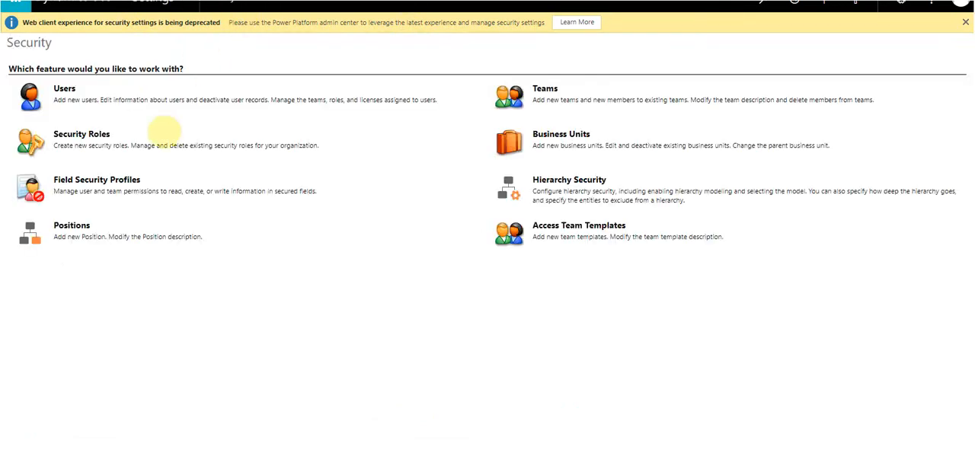
click(566, 180)
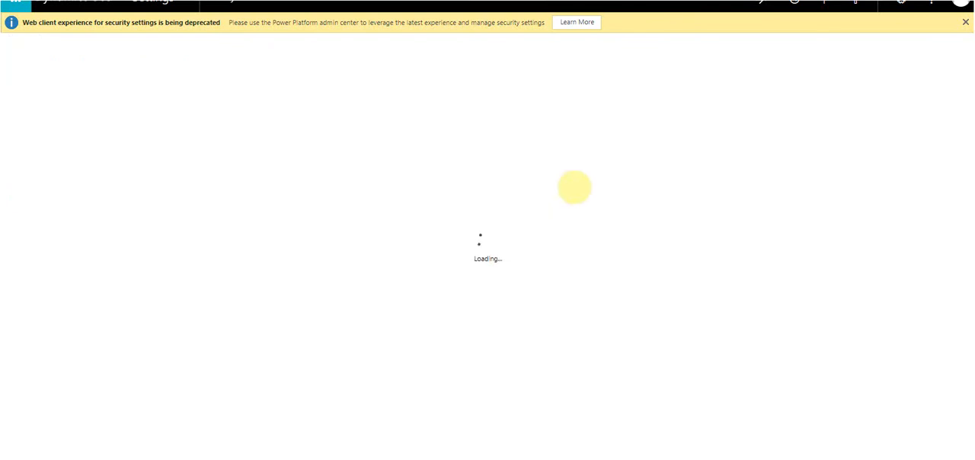